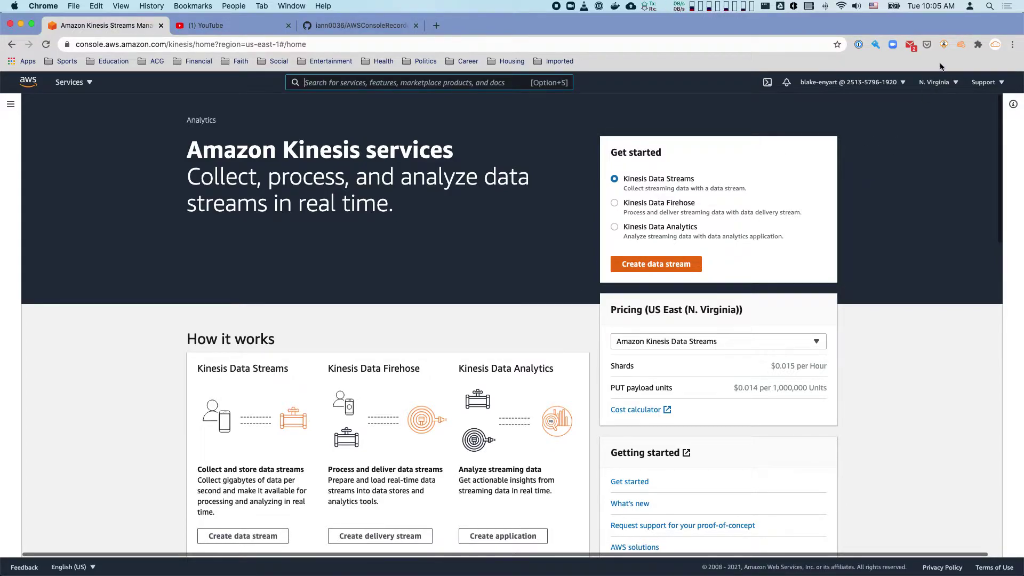
- Start a Console Recorder session and pick Kinesis Data Firehose to get started
click(960, 44)
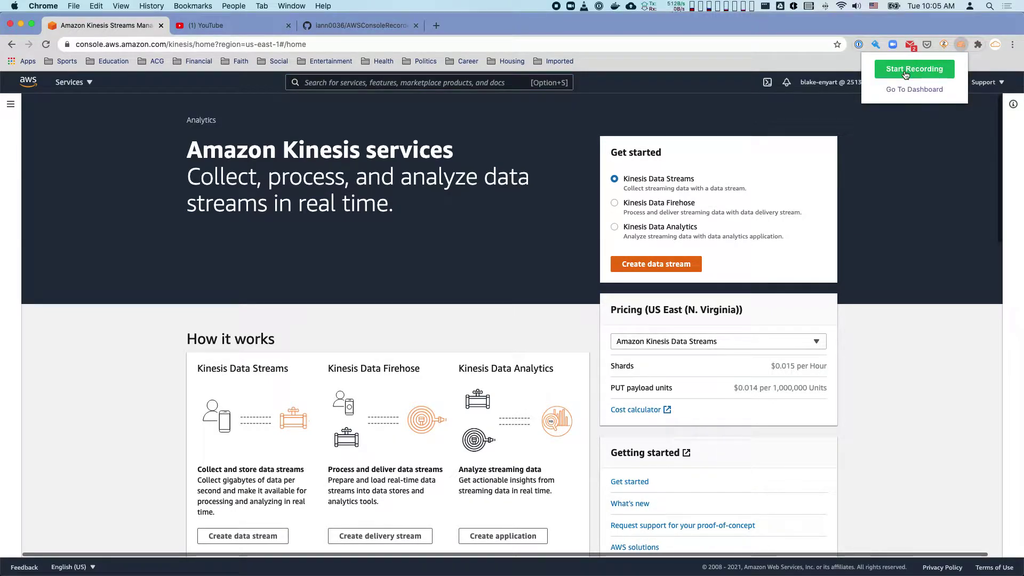
click(906, 74)
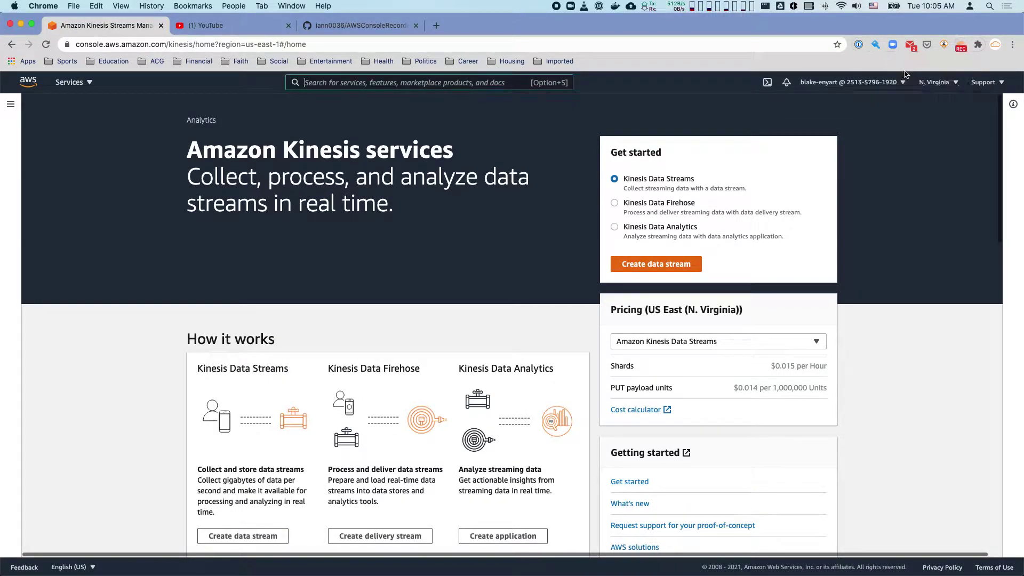
click(614, 202)
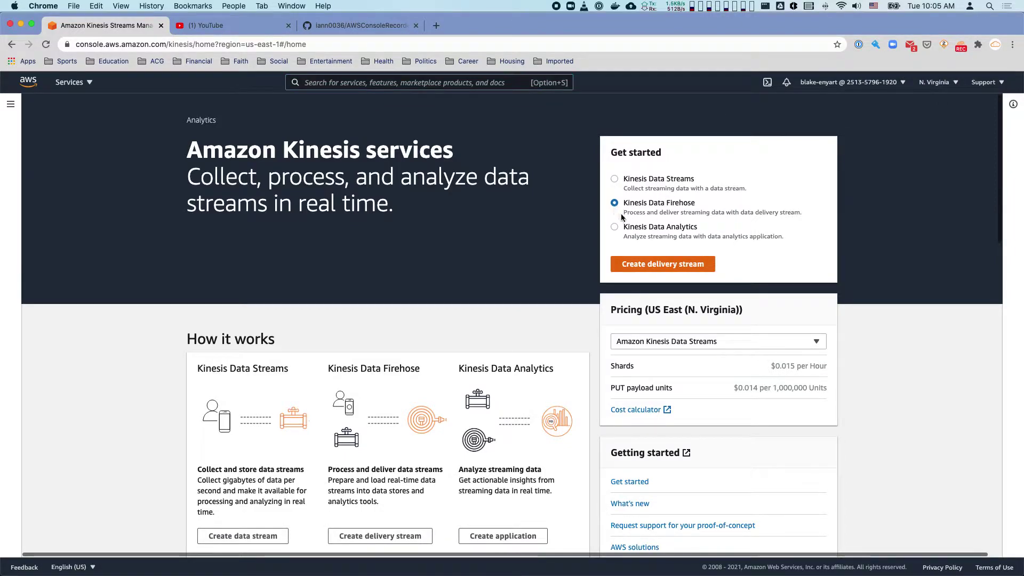
- Begin delivery stream 'test' with server-side source encryption, advancing to the destination step
click(654, 271)
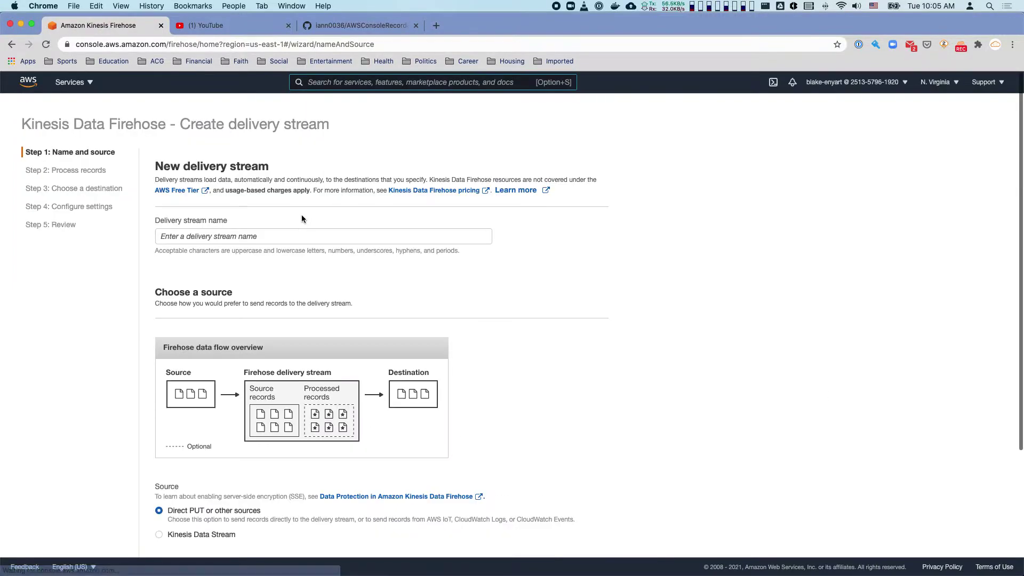
click(252, 236)
text(test)
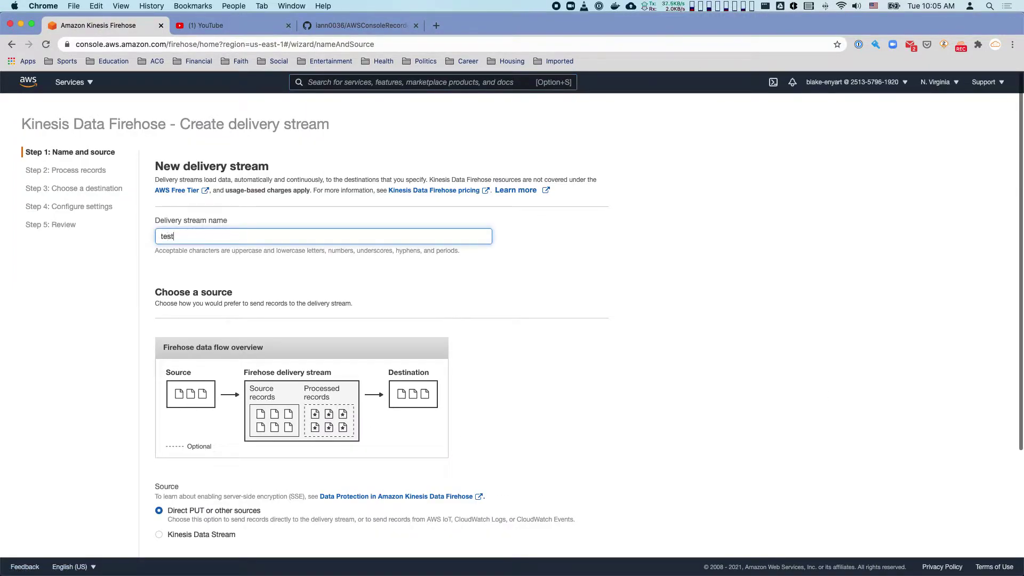
scroll(489, 337, down, 2)
scroll(496, 360, down, 2)
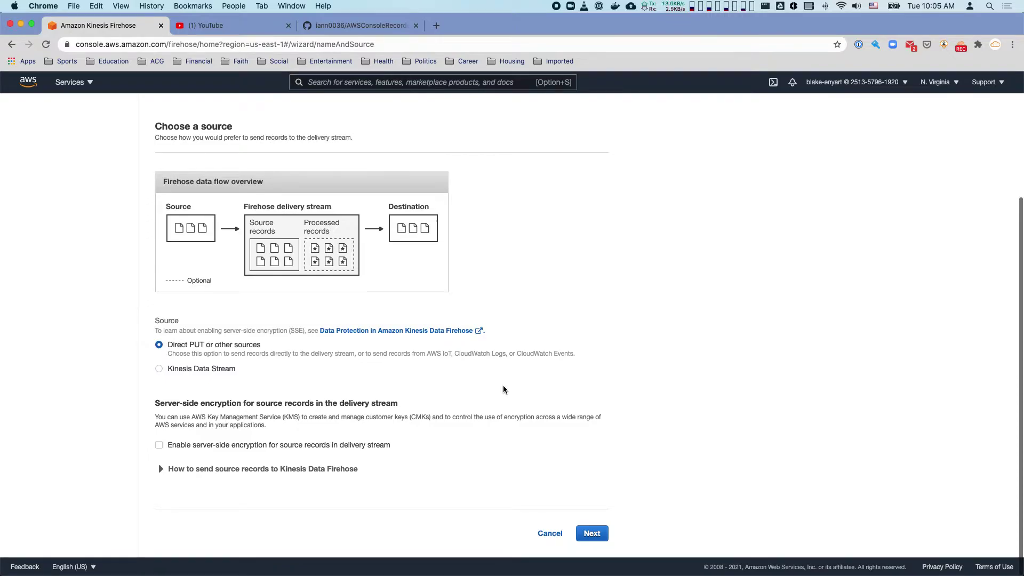
click(221, 445)
scroll(531, 469, down, 2)
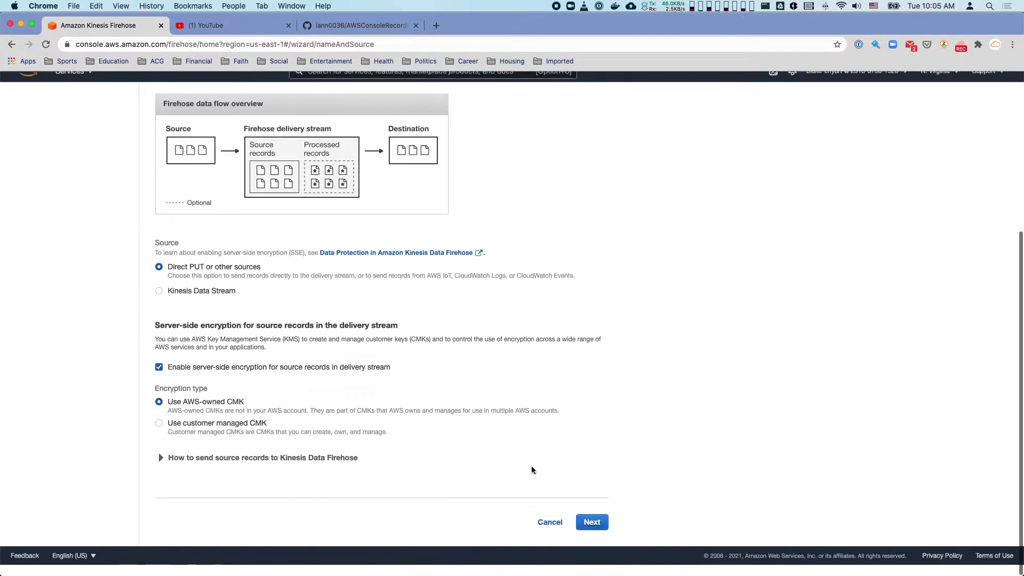
click(593, 532)
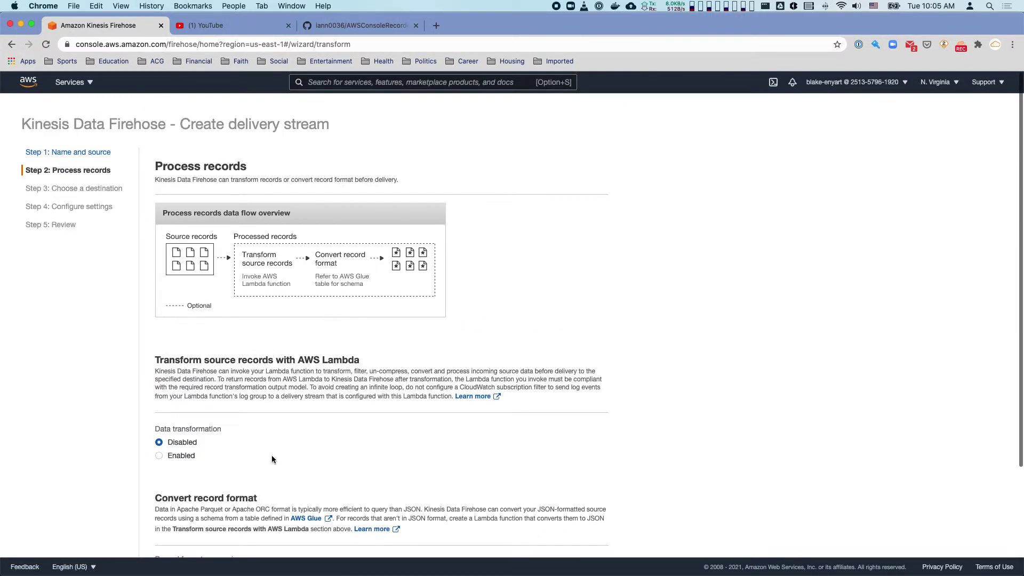
scroll(271, 455, down, 2)
click(592, 532)
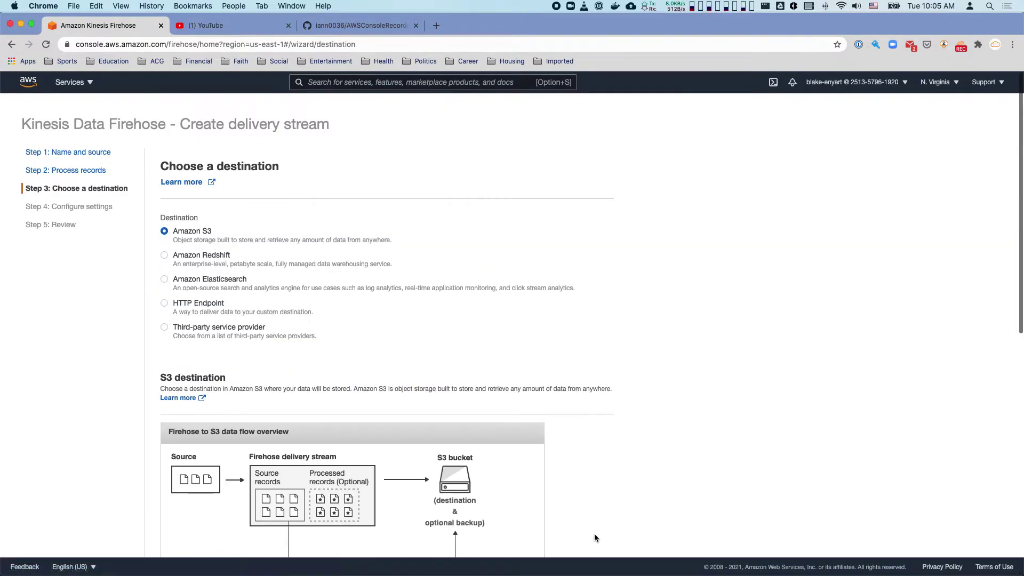
scroll(326, 356, down, 10)
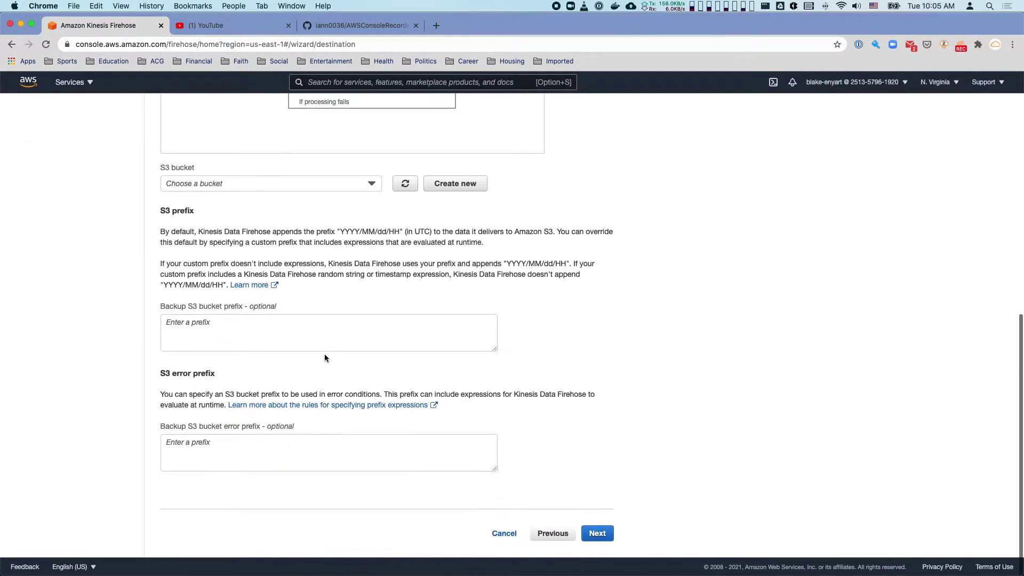
- Deliver to the existing S3 bucket with prefix 'success' and error prefix 'failed'
click(217, 184)
click(217, 216)
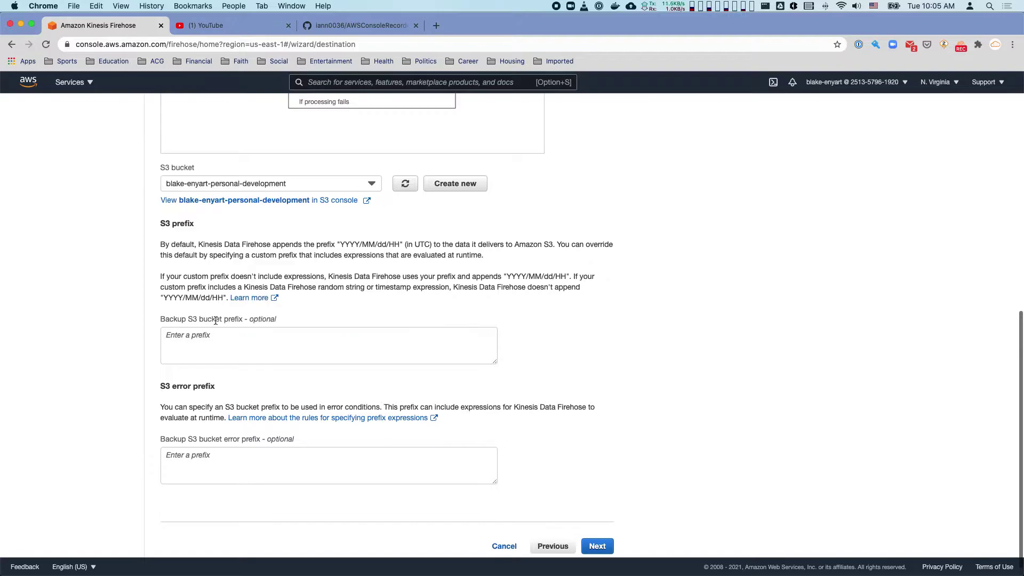
click(234, 342)
text(success)
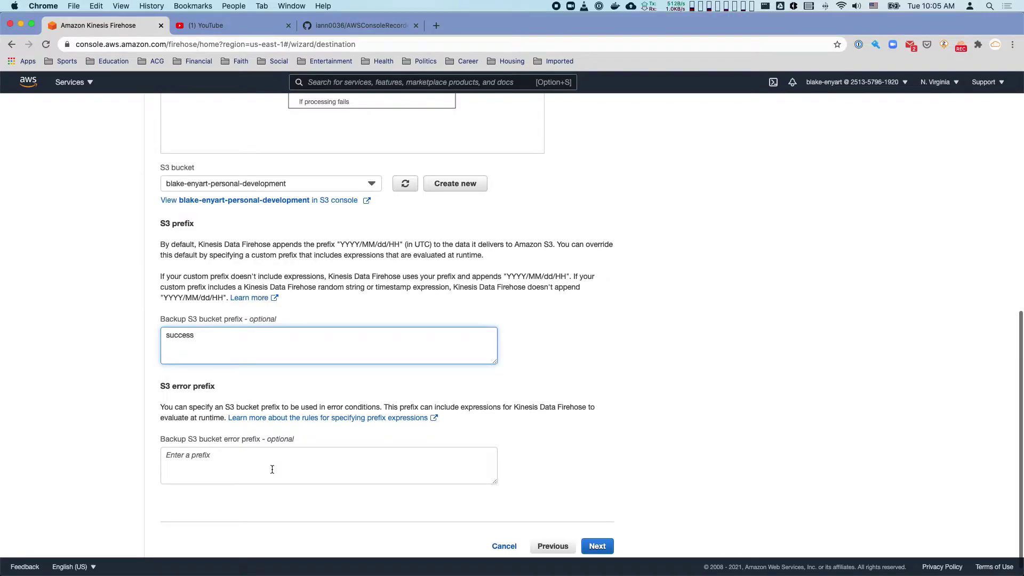
click(272, 468)
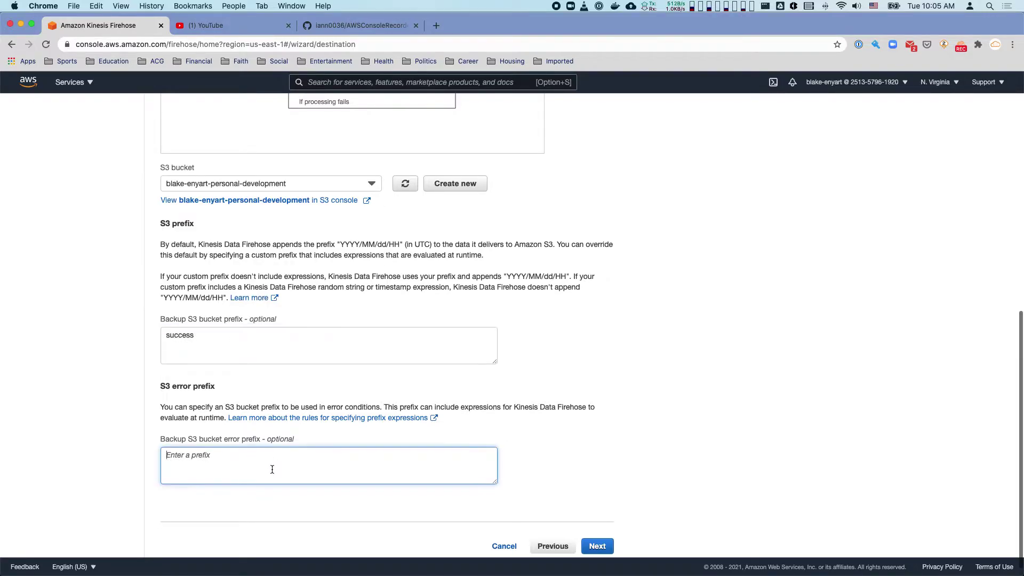
text(failed)
- Enable GZIP compression and S3 encryption, then review and create stream 'test'
click(597, 546)
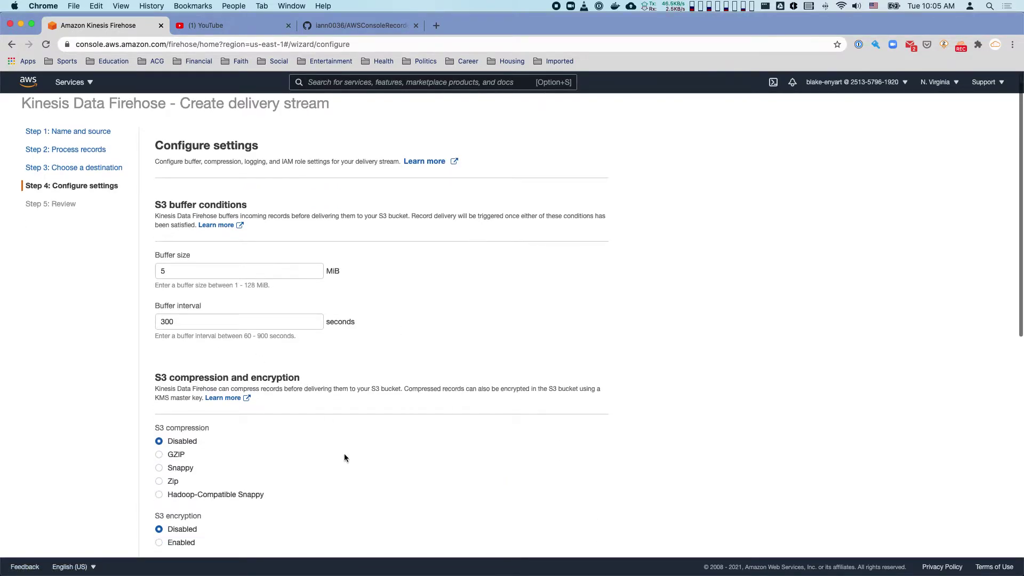
scroll(344, 453, down, 5)
click(159, 308)
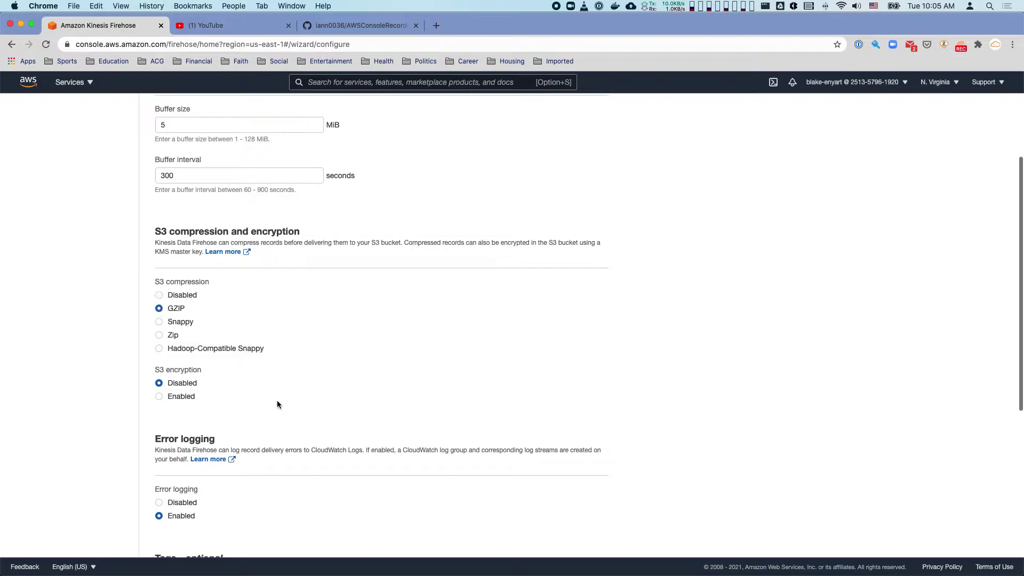
scroll(277, 401, down, 2)
click(159, 321)
scroll(258, 409, down, 3)
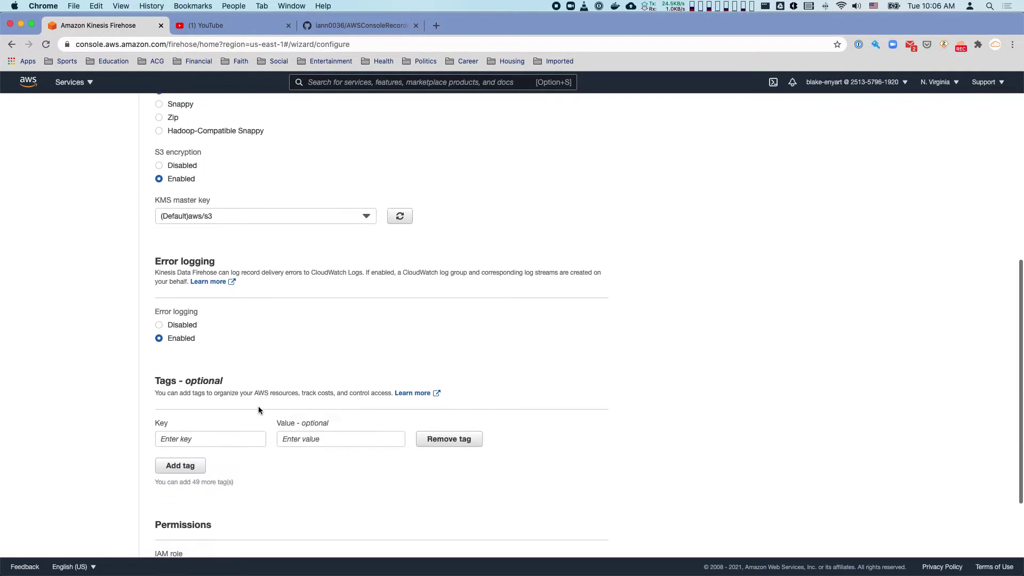
scroll(359, 367, down, 3)
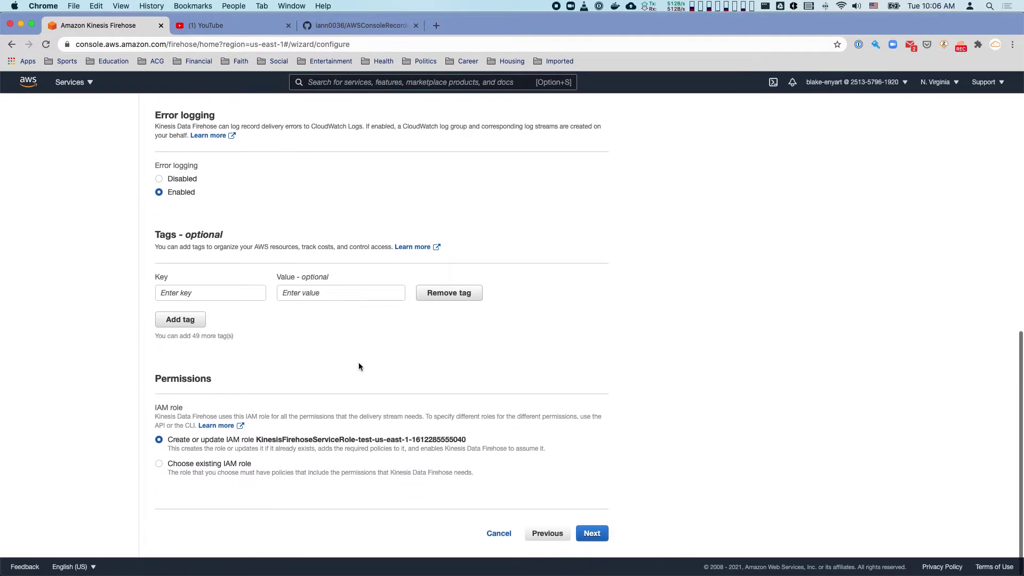
click(601, 534)
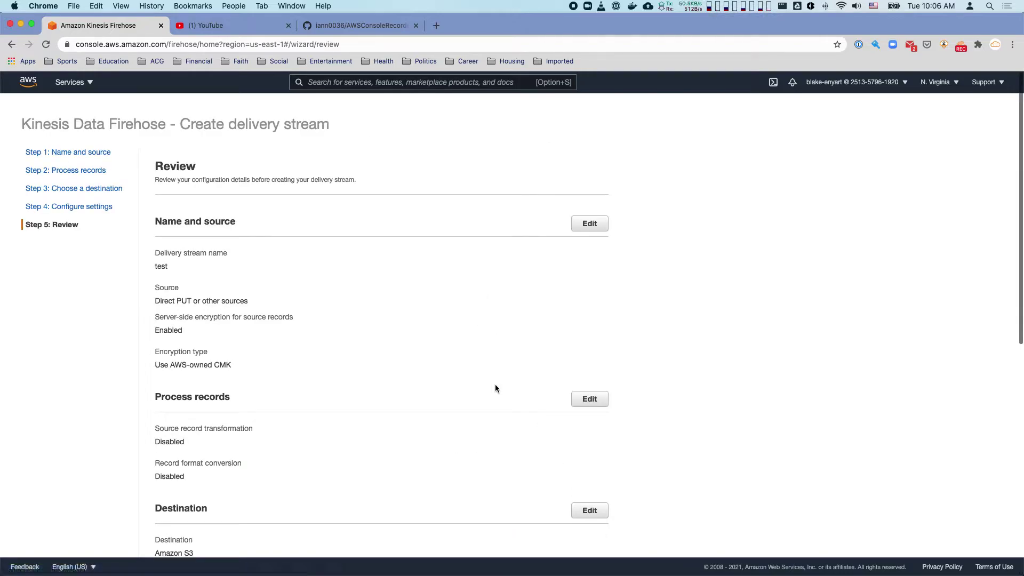
scroll(499, 400, down, 5)
click(569, 539)
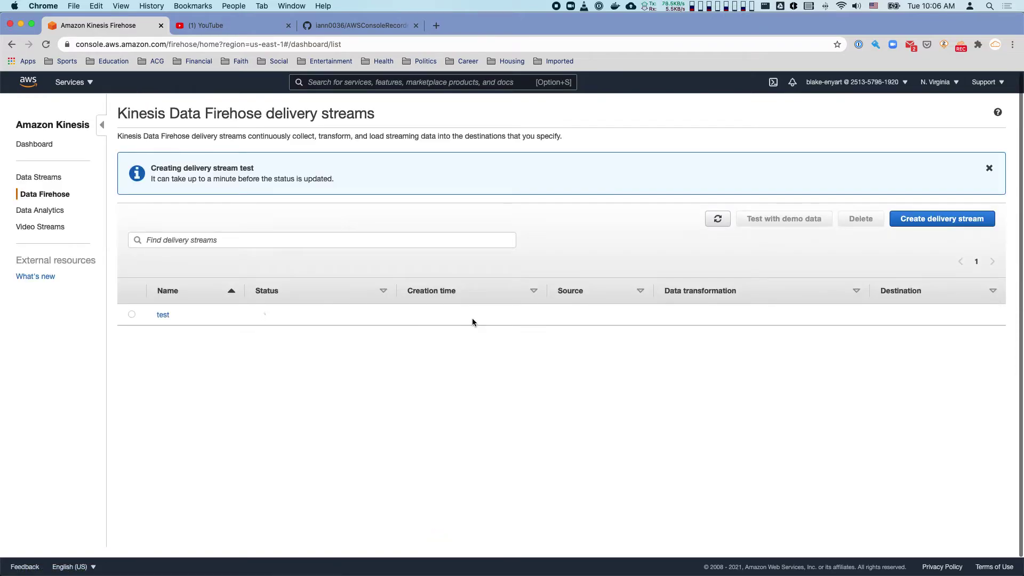
- Stop the Console Recorder session to generate the Boto3 Python code
click(960, 46)
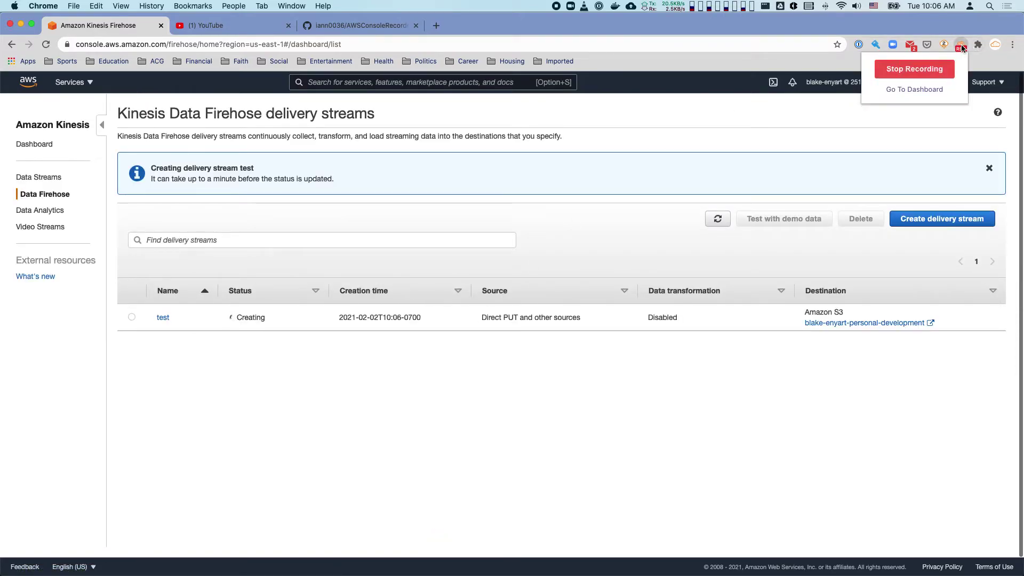
click(916, 68)
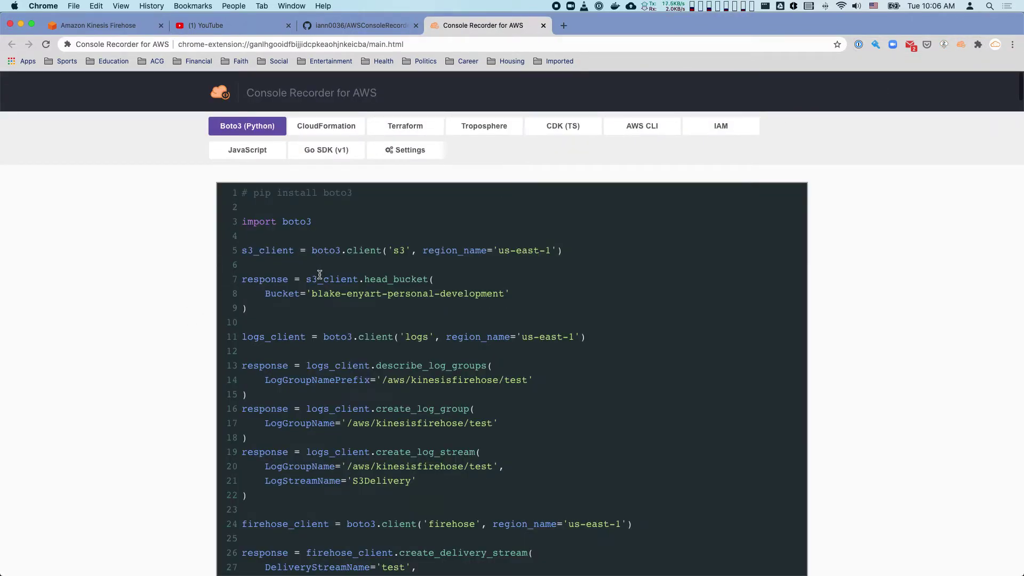
scroll(320, 275, down, 1)
scroll(349, 293, up, 1)
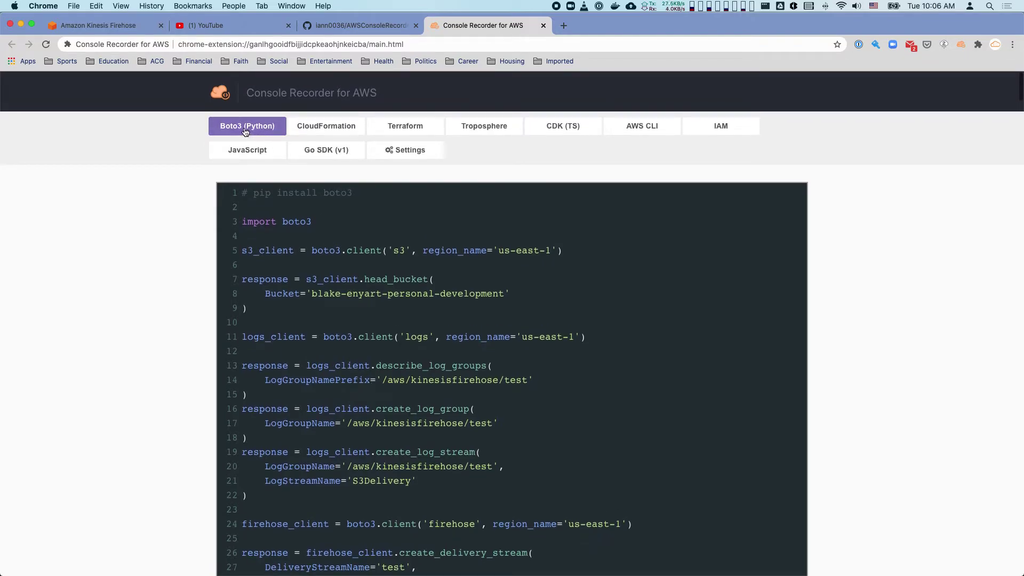
scroll(319, 317, down, 5)
scroll(321, 316, down, 1)
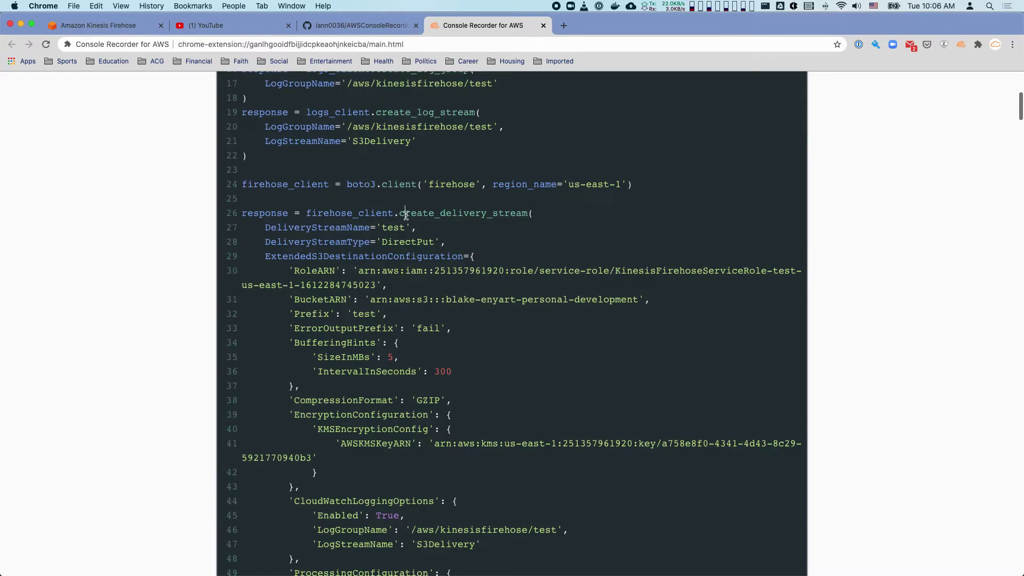
scroll(400, 204, up, 5)
scroll(399, 199, down, 1)
- View the generated CloudFormation, Terraform and CDK TypeScript code for stream 'test'
click(336, 125)
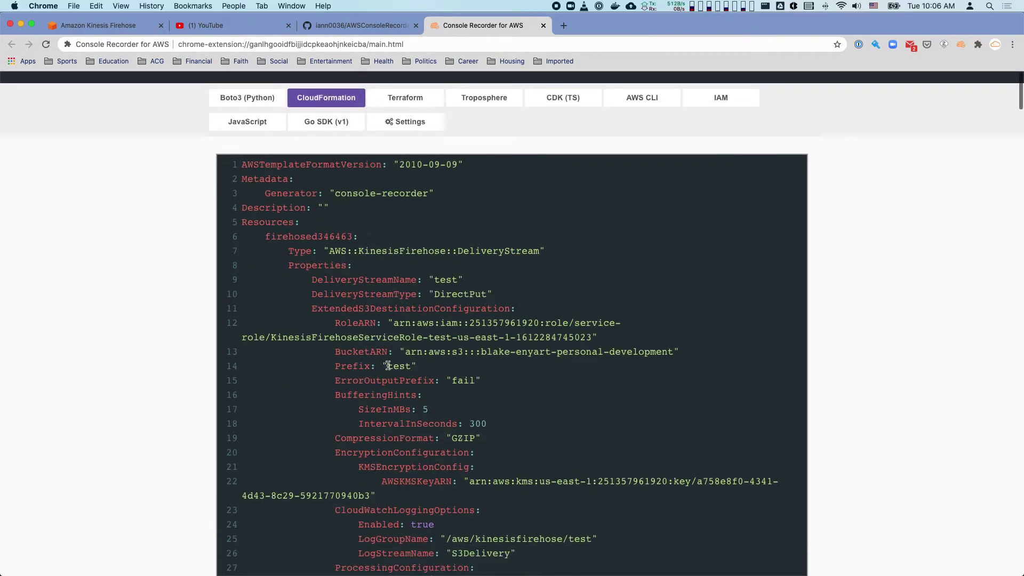
scroll(359, 220, down, 3)
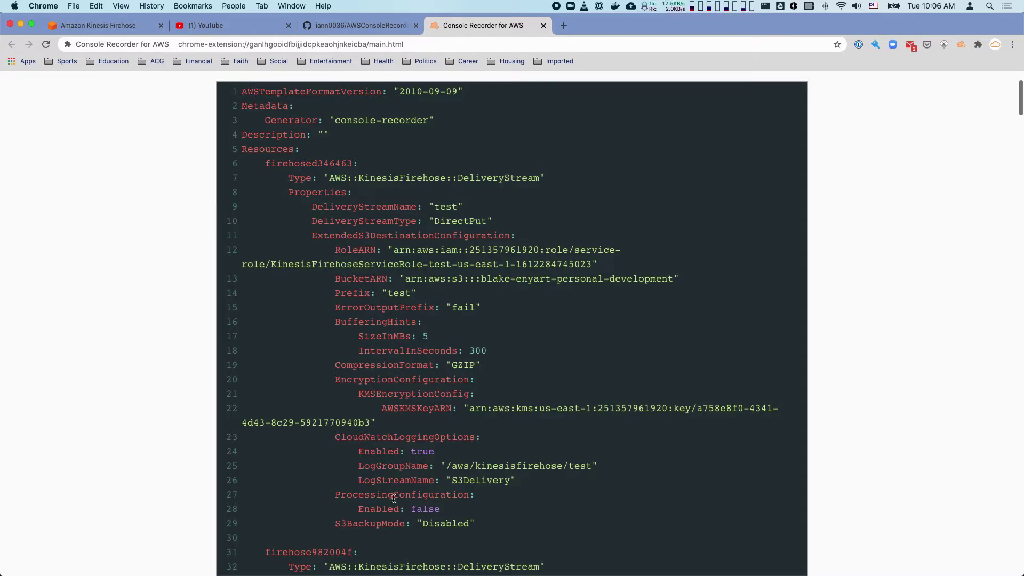
scroll(393, 499, up, 1)
scroll(393, 500, up, 1)
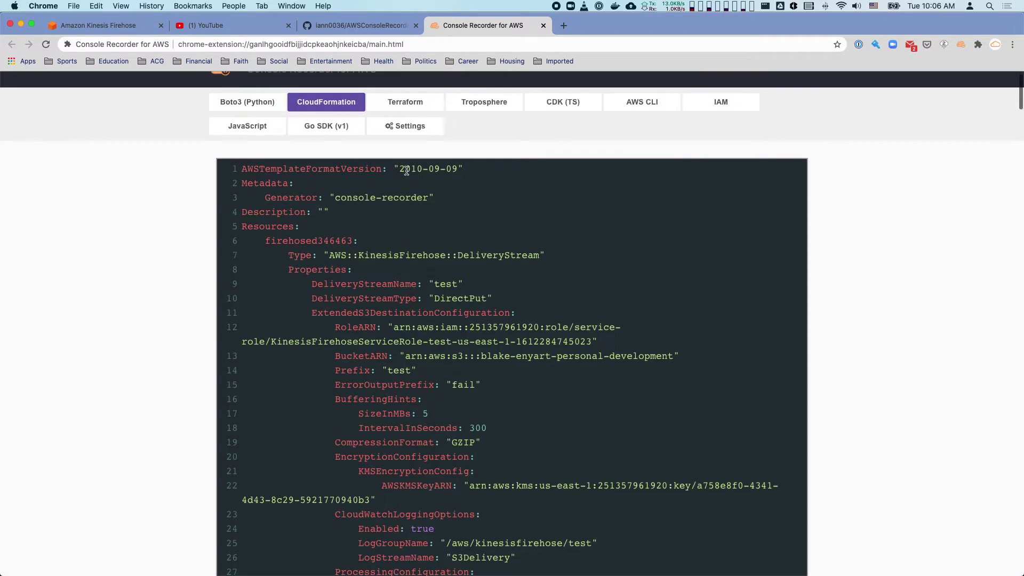
click(405, 103)
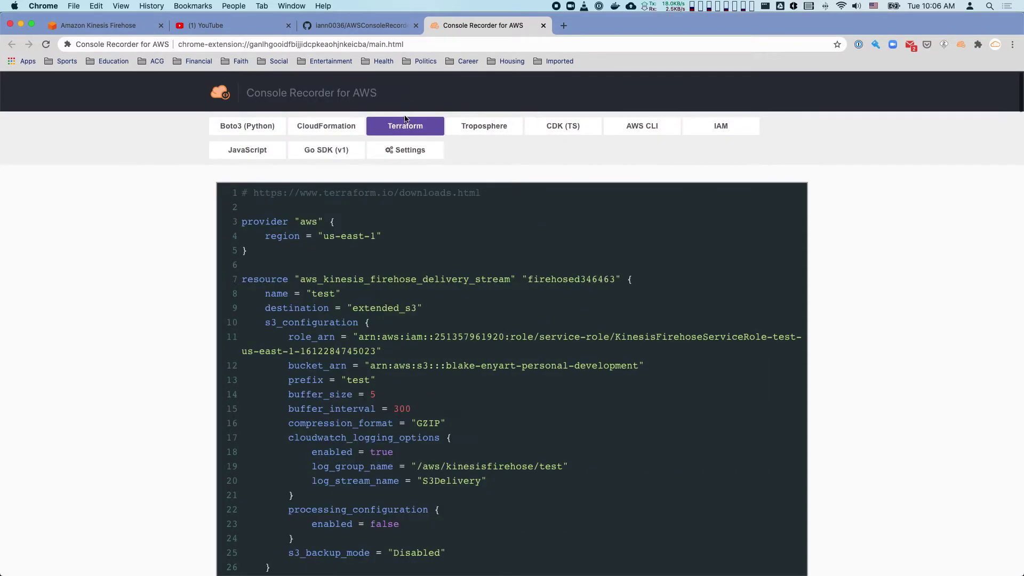
scroll(416, 359, down, 4)
scroll(415, 360, up, 3)
scroll(415, 359, up, 2)
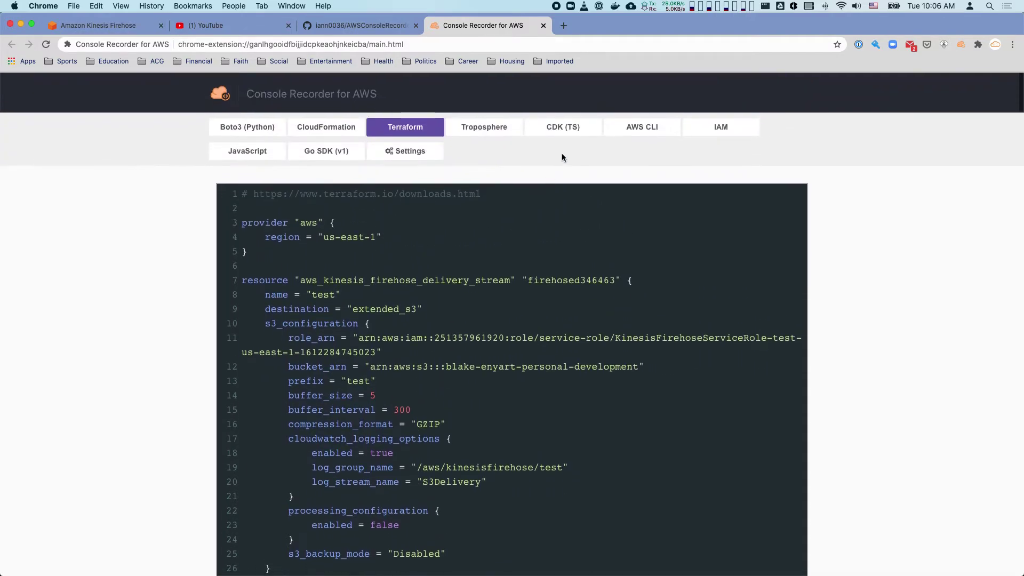
click(562, 126)
scroll(442, 376, down, 5)
scroll(442, 376, down, 1)
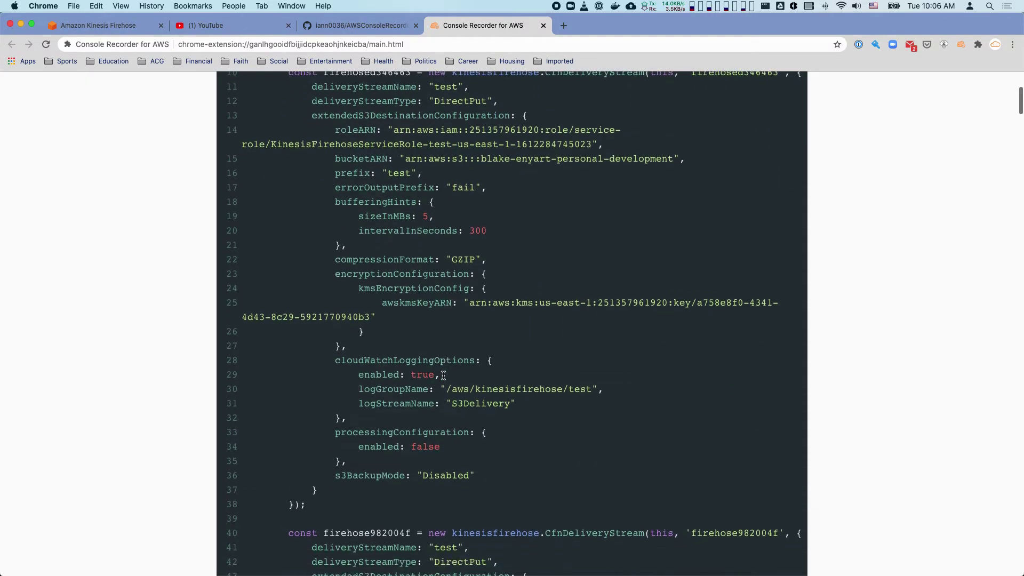
scroll(442, 375, up, 6)
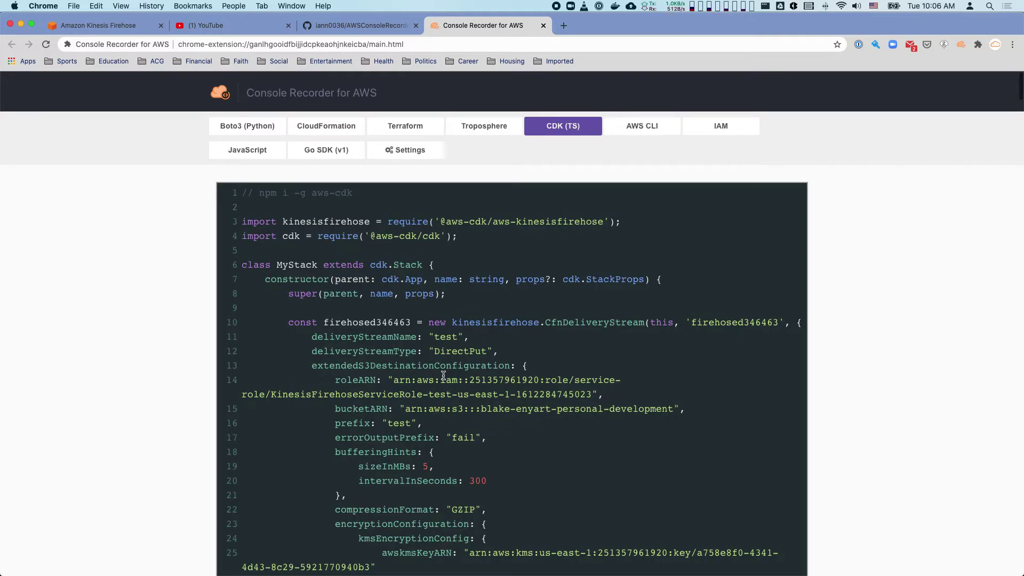
scroll(442, 377, down, 5)
scroll(442, 376, up, 2)
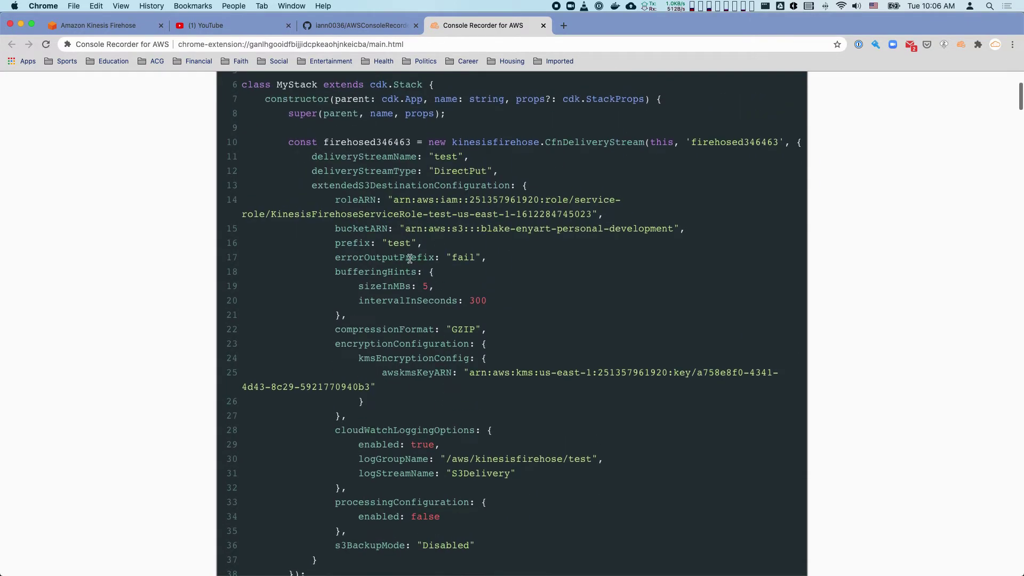
scroll(409, 258, up, 1)
scroll(410, 257, up, 2)
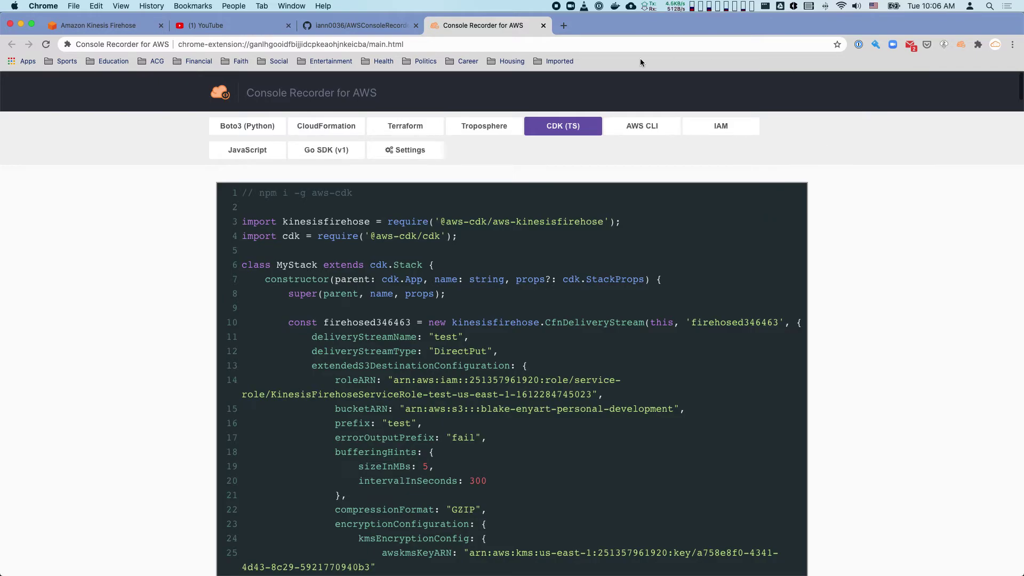
- Switch to the AWSConsoleRecorder GitHub README at its Security, Coverage and Bugs notes
click(364, 24)
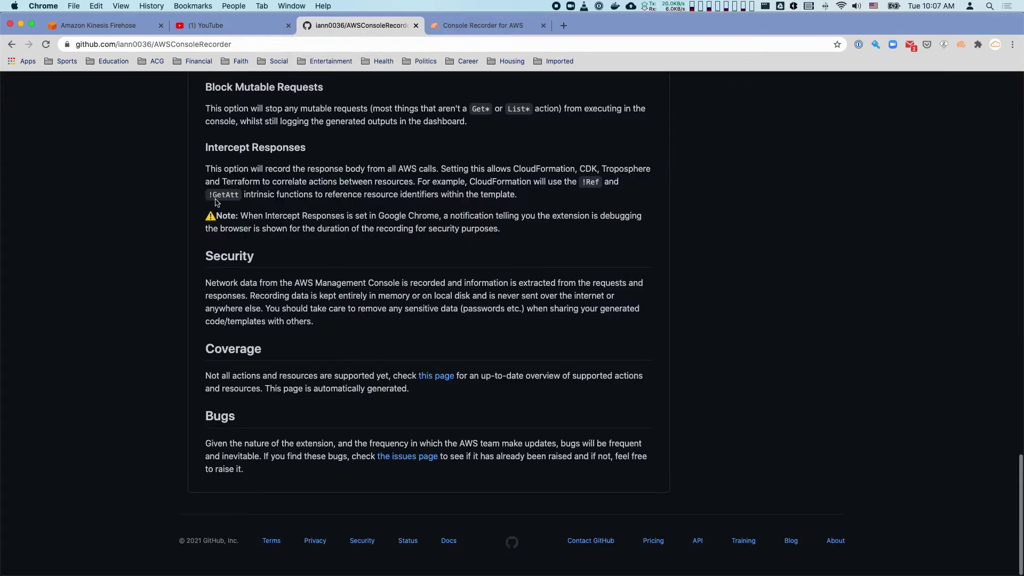